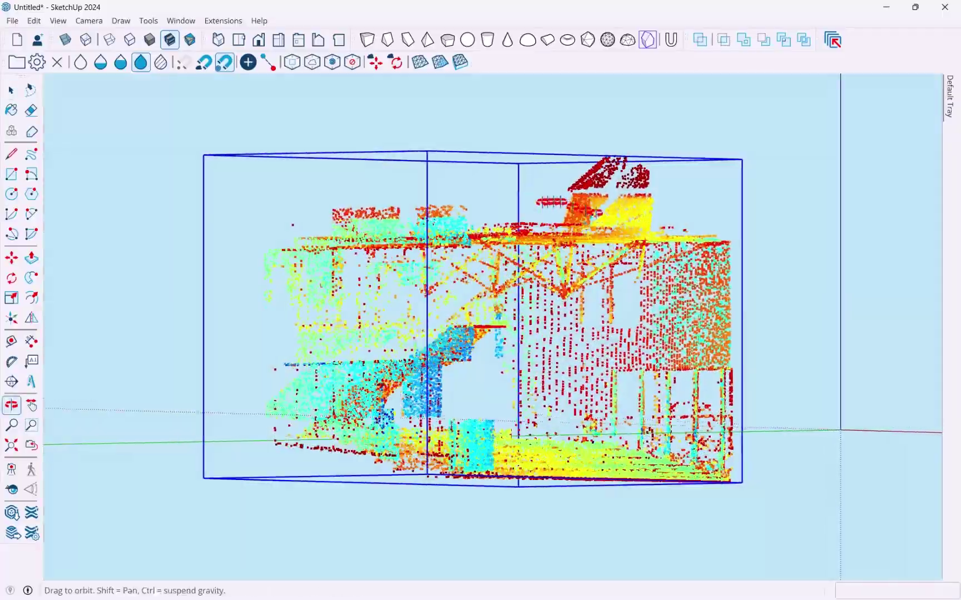
Step: Orbit around the clipped, colour-coded point cloud from several angles, ending with a view from above
middle_click_drag(590, 455, 374, 175)
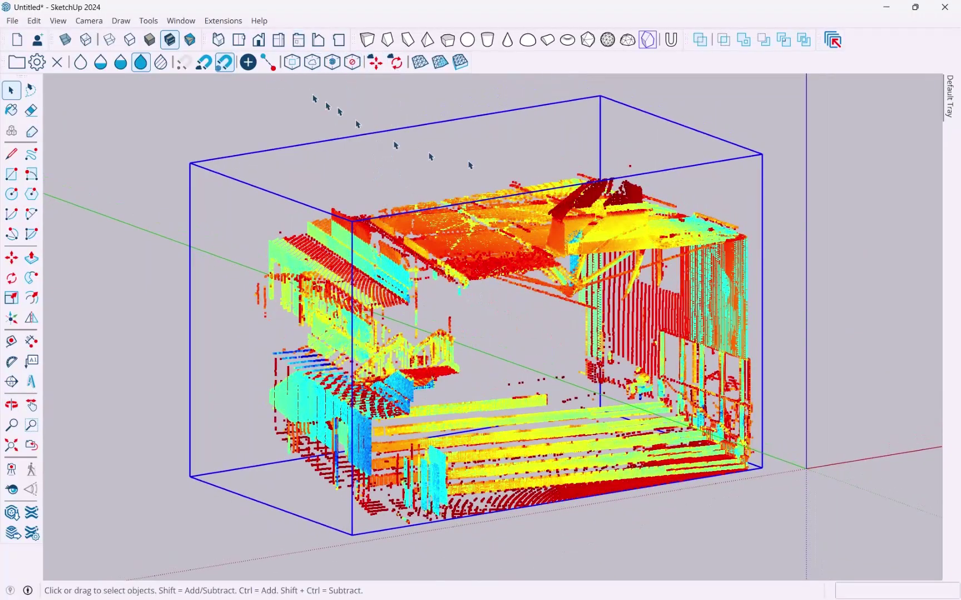
middle_click_drag(471, 165, 141, 409)
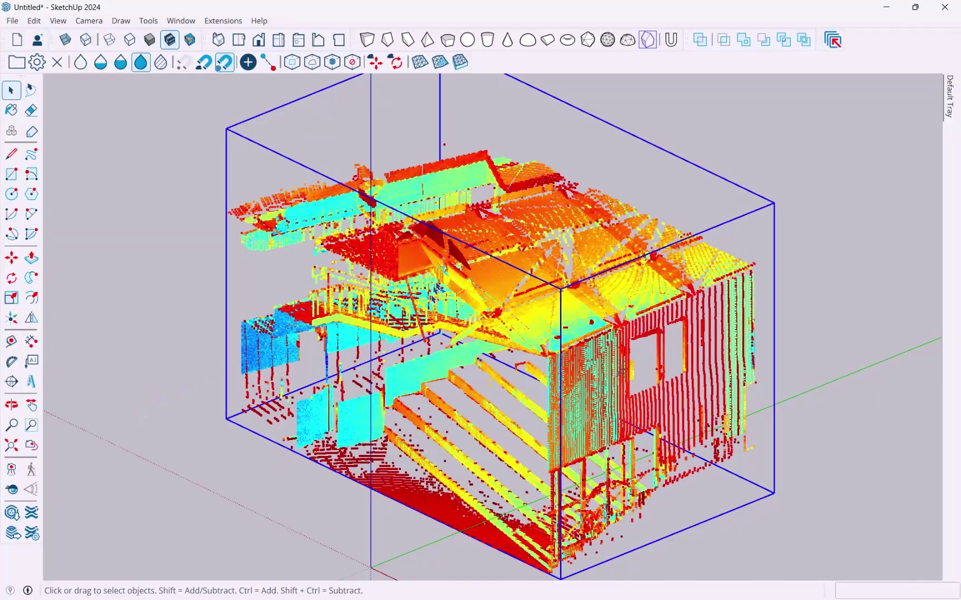
middle_click_drag(389, 389, 794, 332)
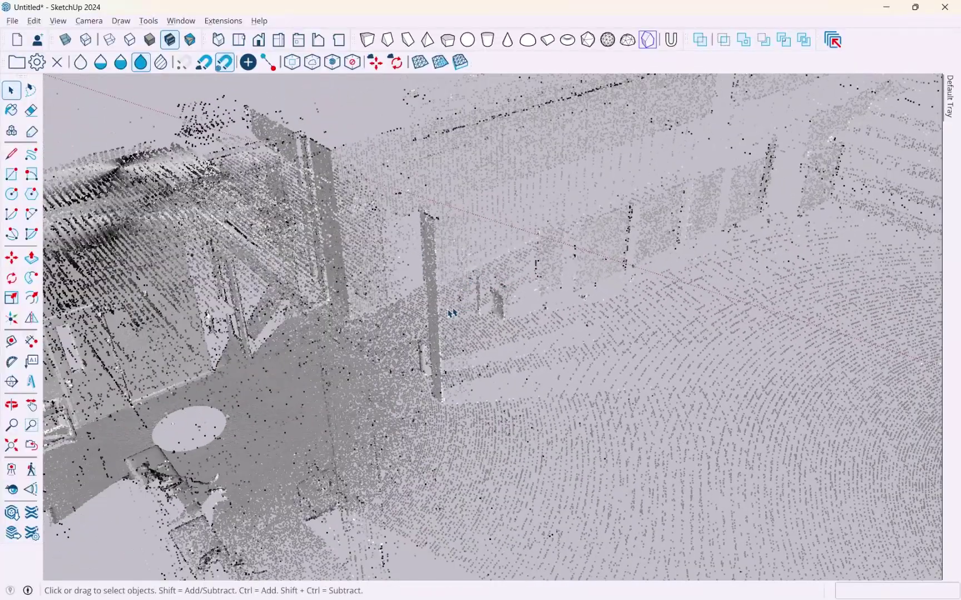
scroll(450, 289, "down", 5)
scroll(473, 278, "down", 5)
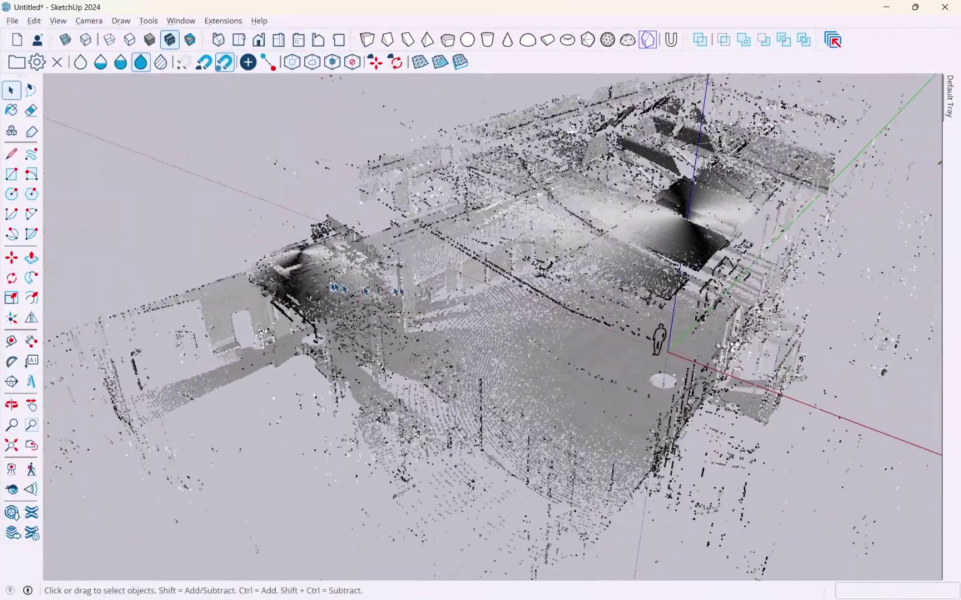
mouse_move(558, 234)
middle_mouse_down()
mouse_move(540, 180)
mouse_move(830, 178)
mouse_move(612, 267)
mouse_move(400, 228)
mouse_move(345, 239)
mouse_move(583, 302)
mouse_move(479, 263)
mouse_move(389, 195)
middle_mouse_up()
scroll(528, 278, "up", 3)
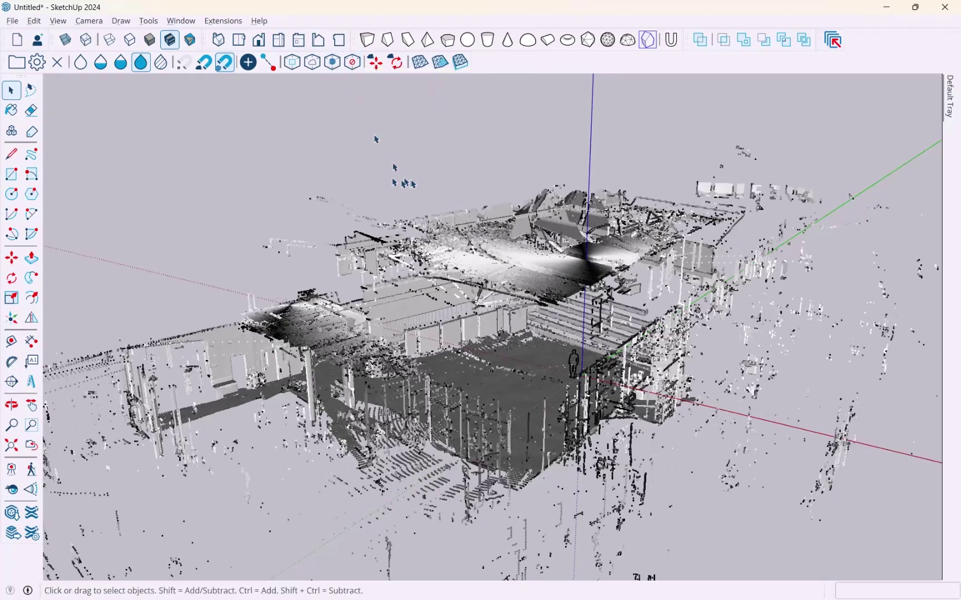
middle_click_drag(339, 172, 364, 279)
scroll(410, 209, "down", 3)
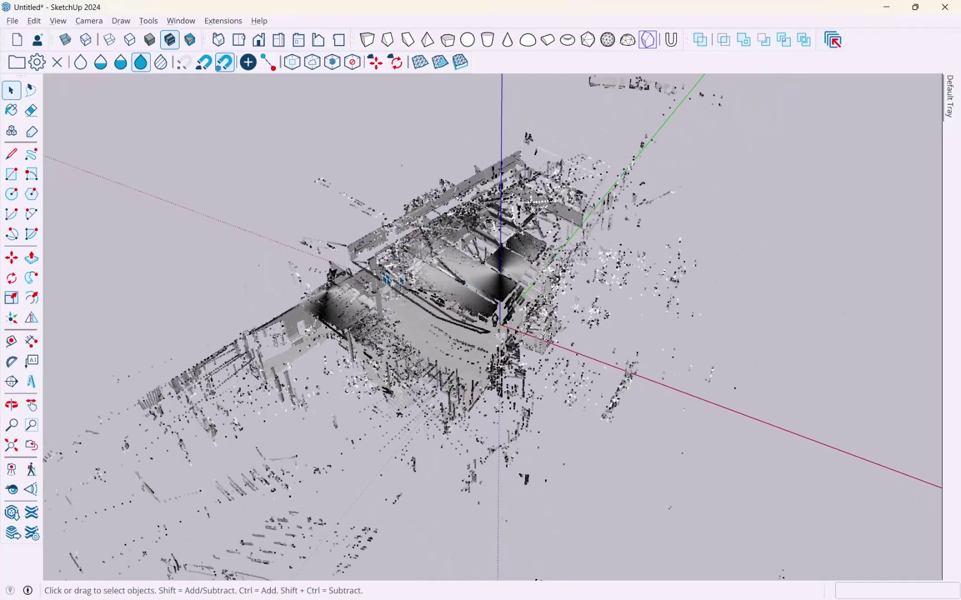
middle_click_drag(446, 222, 461, 244)
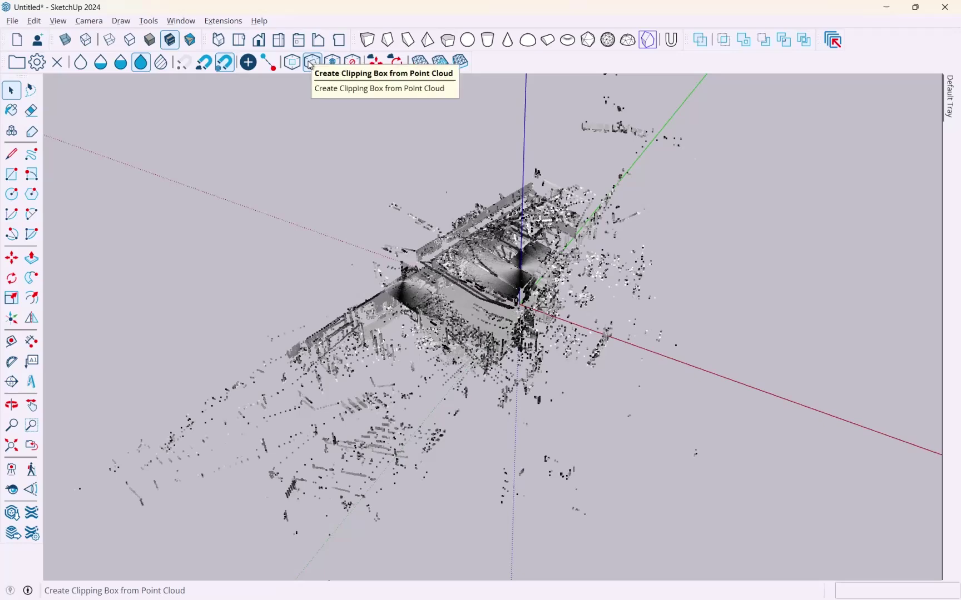
Step: Create a clipping box around the whole point cloud and zoom out to see it
left_click(312, 63)
scroll(478, 272, "down", 3)
scroll(478, 272, "down", 3)
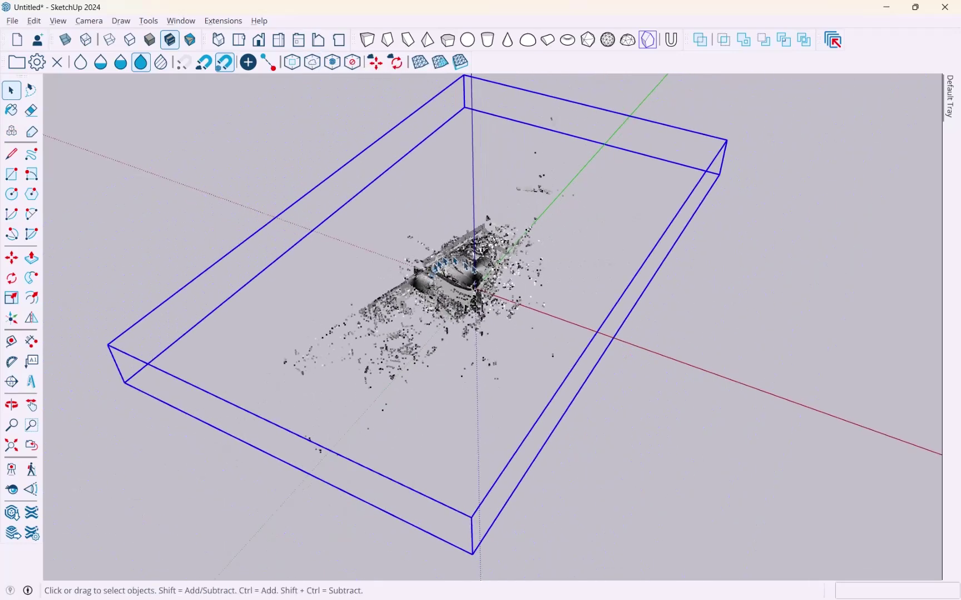
middle_click_drag(478, 273, 500, 267)
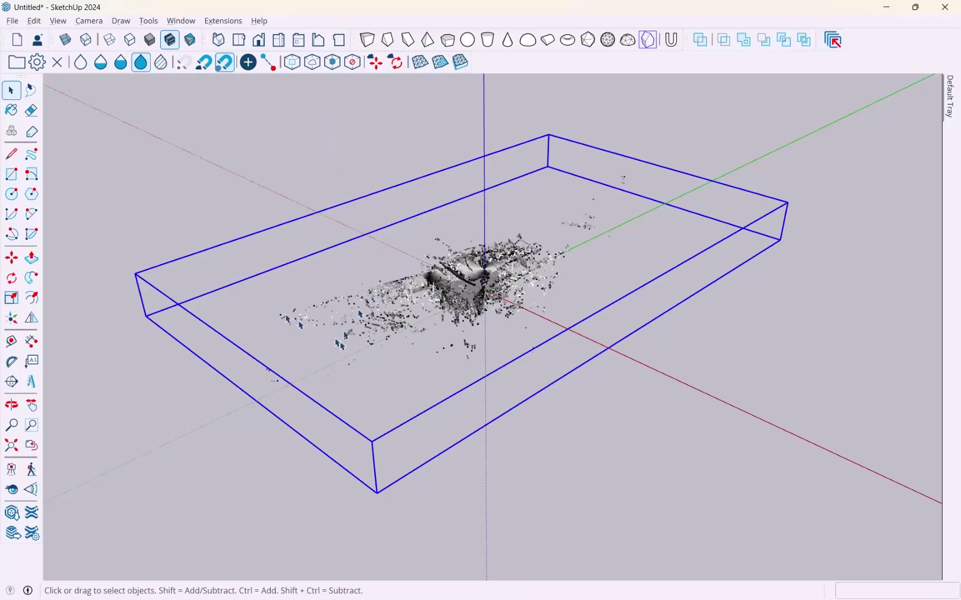
Step: Scale the clipping box down along the green and red axes into a compact box
key("s")
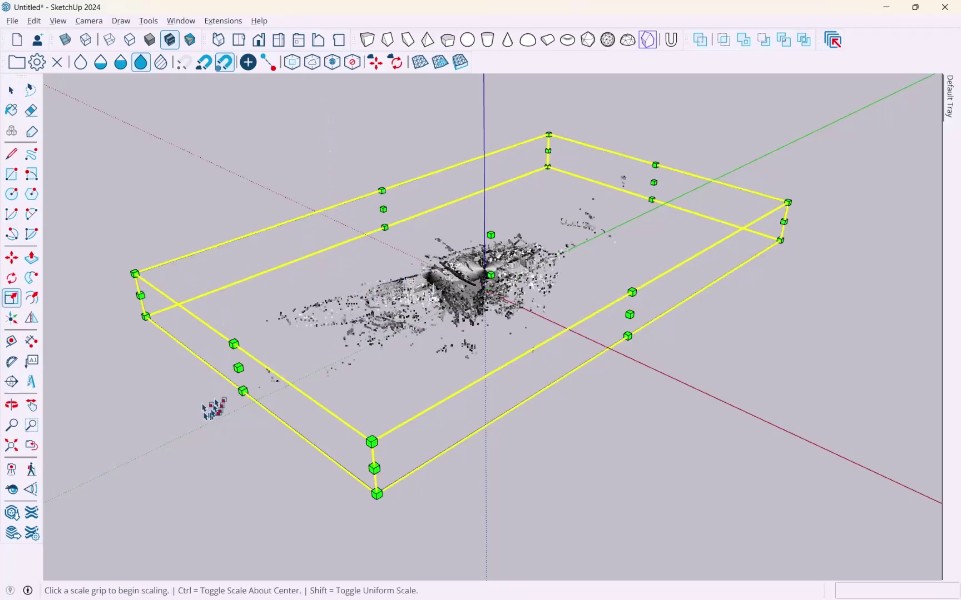
left_click(238, 368)
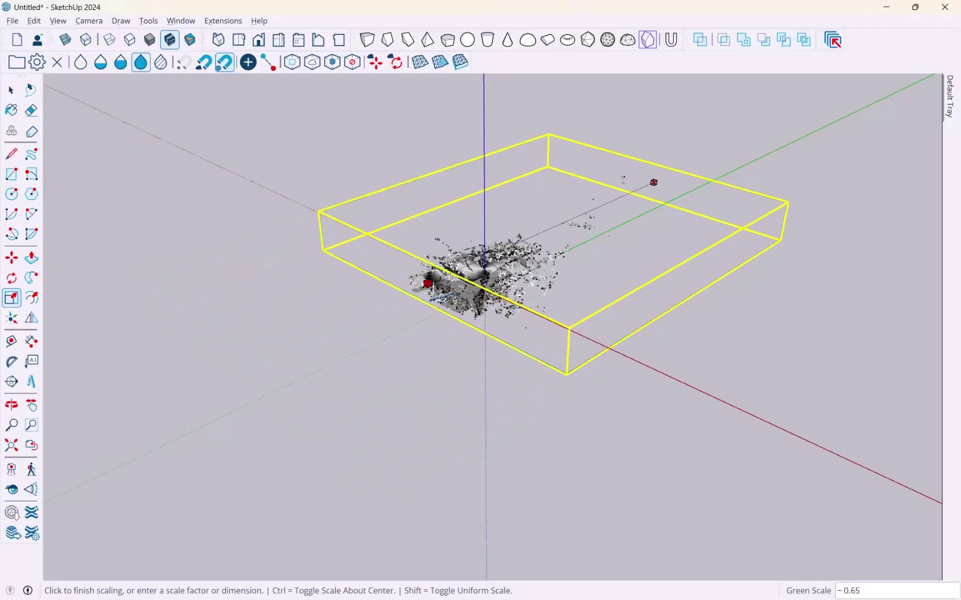
left_click(431, 282)
scroll(404, 250, "up", 3)
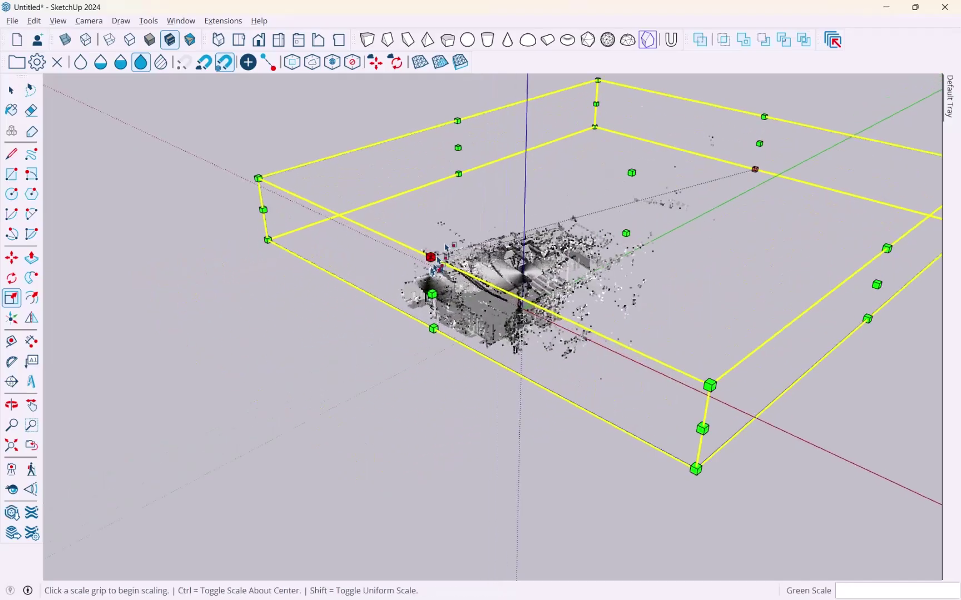
left_click(457, 147)
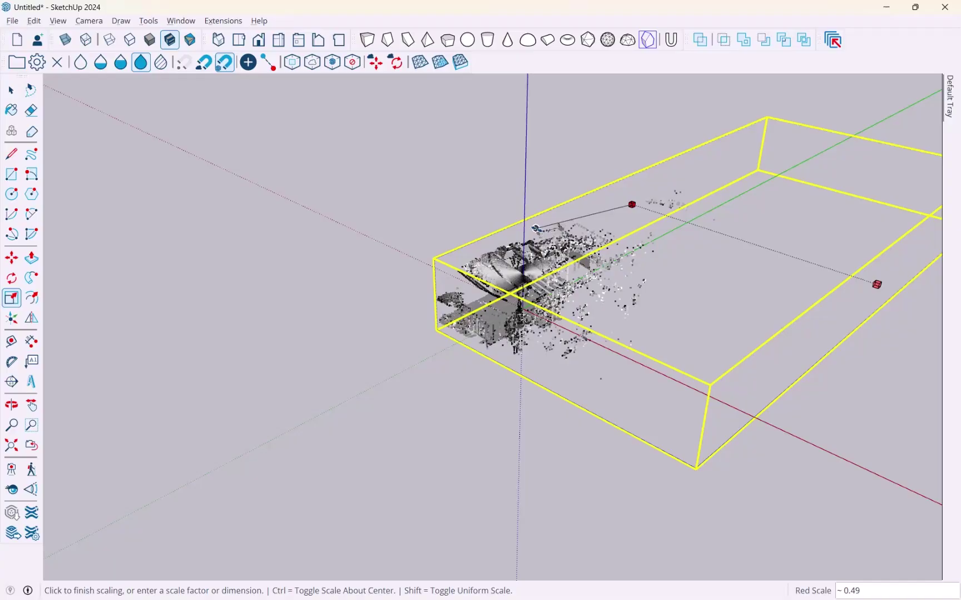
left_click(590, 189)
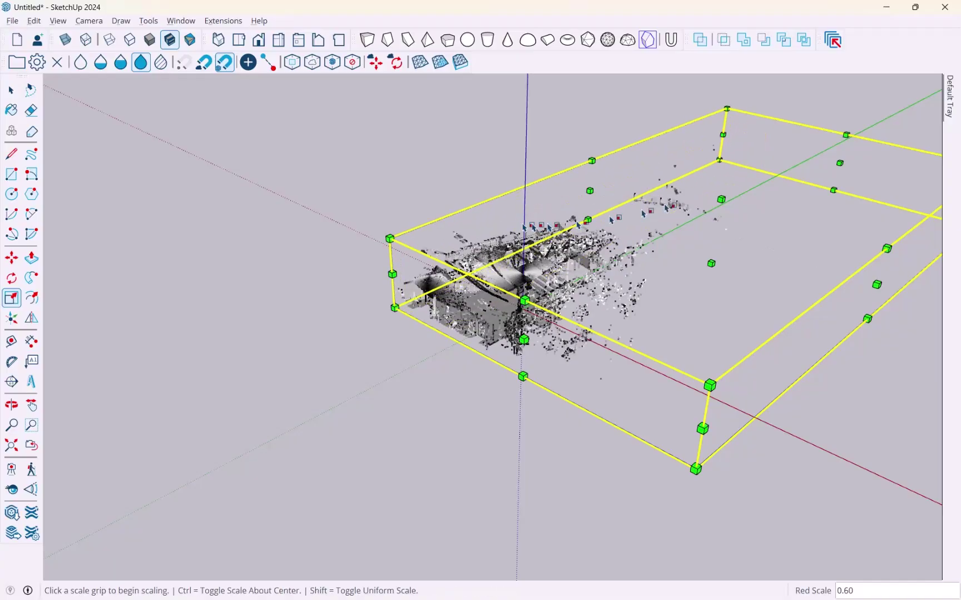
left_click(839, 163)
left_click(578, 306)
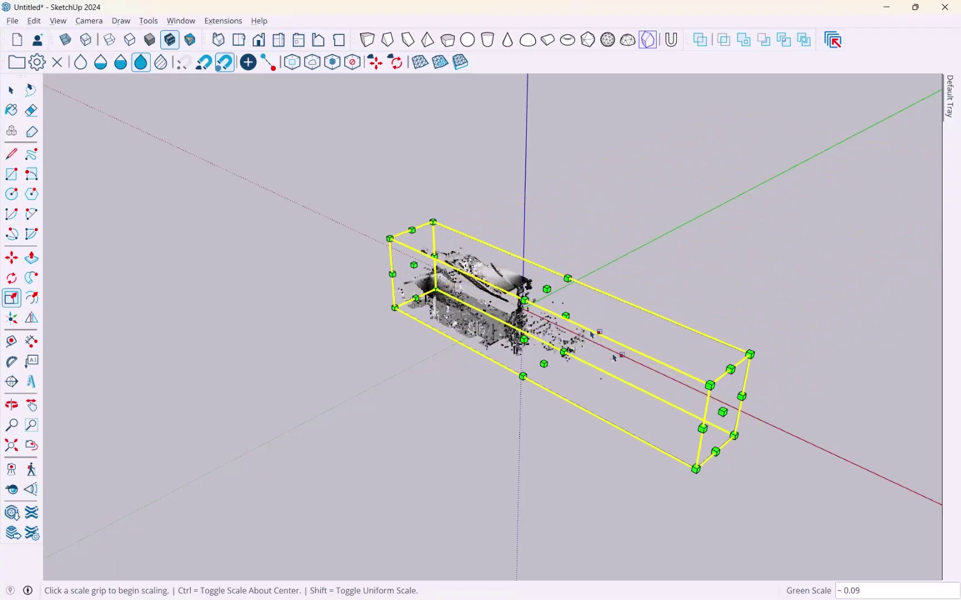
left_click(722, 411)
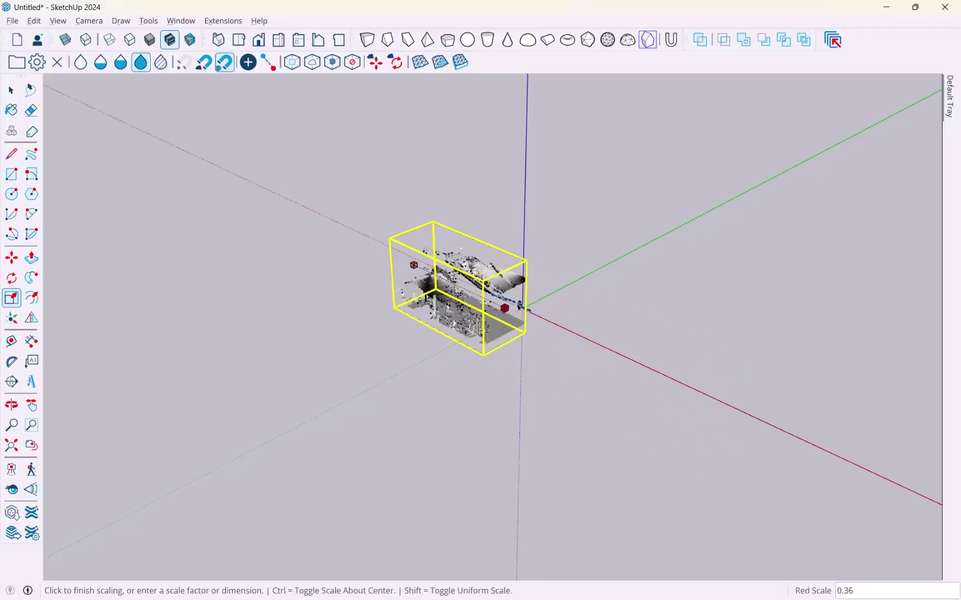
left_click(561, 311)
scroll(447, 290, "up", 3)
scroll(427, 363, "up", 3)
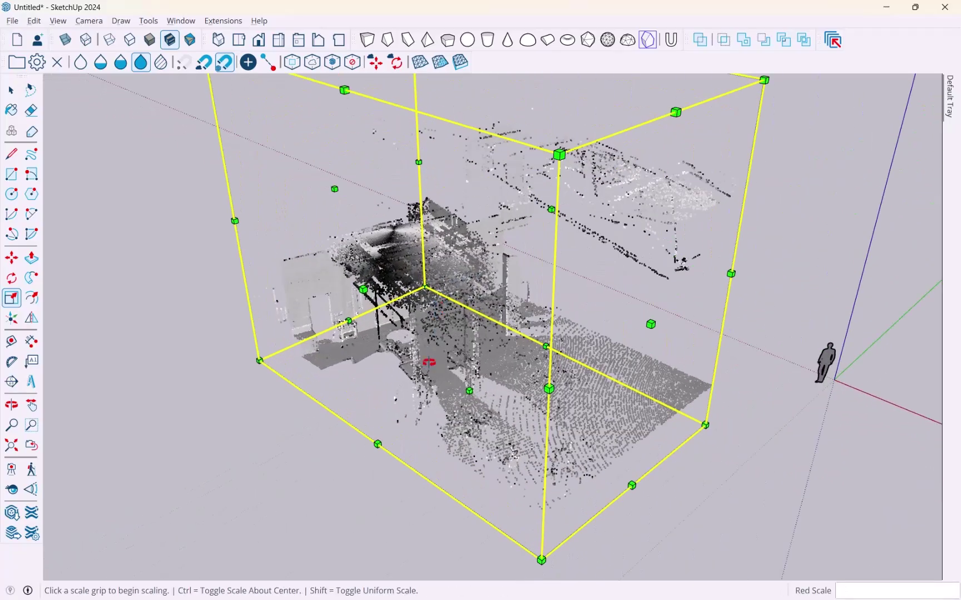
Step: Narrow the clipping box further around a single column and inspect it from the side
mouse_move(427, 362)
middle_mouse_down()
mouse_move(500, 255)
mouse_move(580, 258)
mouse_move(301, 322)
mouse_move(356, 323)
middle_mouse_up()
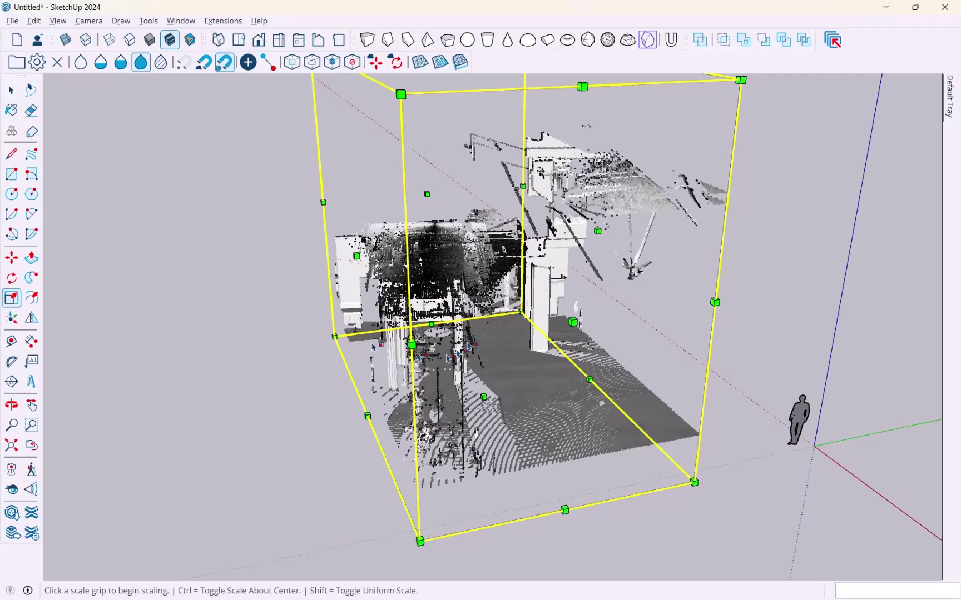
left_click(359, 259)
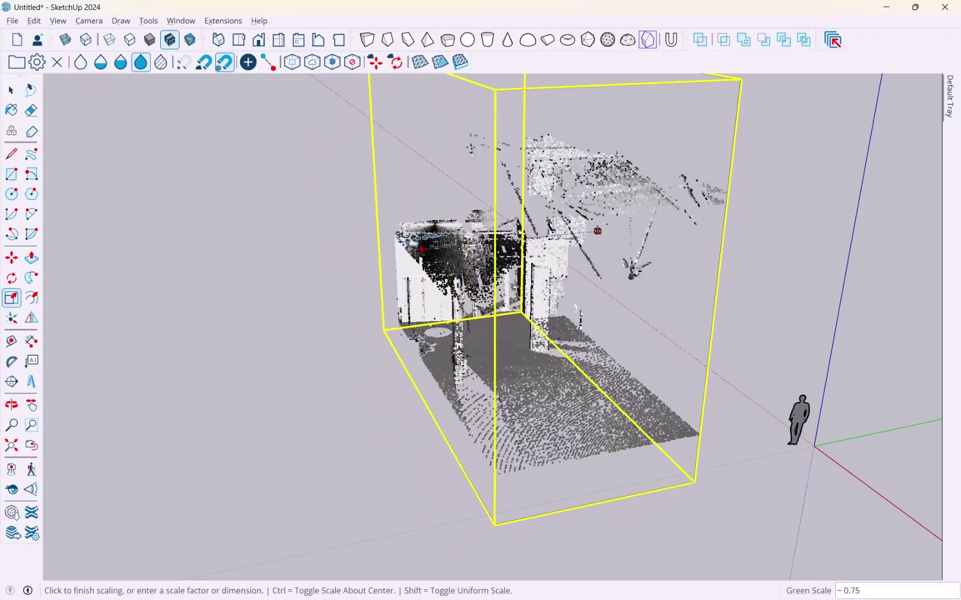
left_click(479, 233)
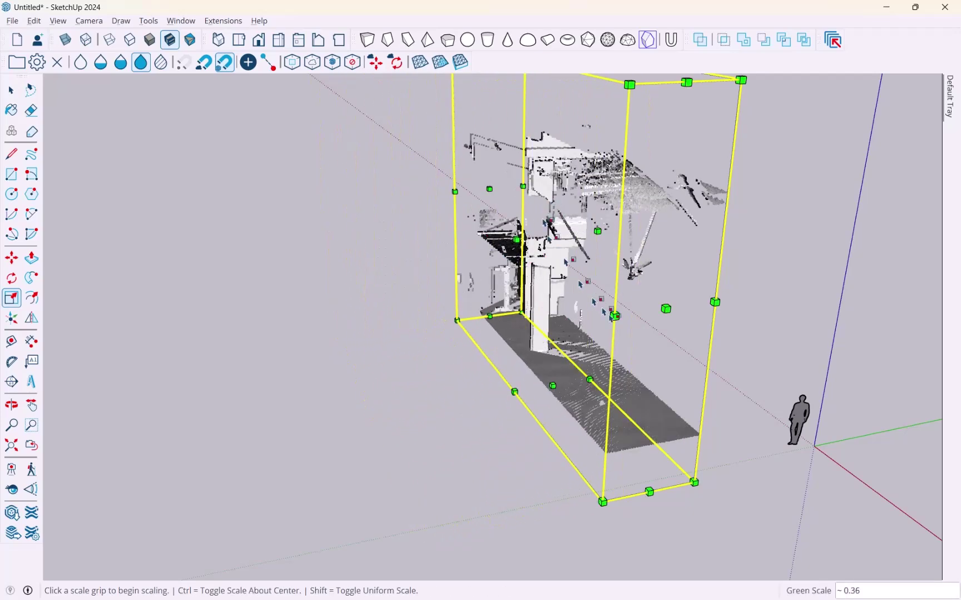
middle_click_drag(479, 232, 696, 244)
scroll(500, 280, "up", 2)
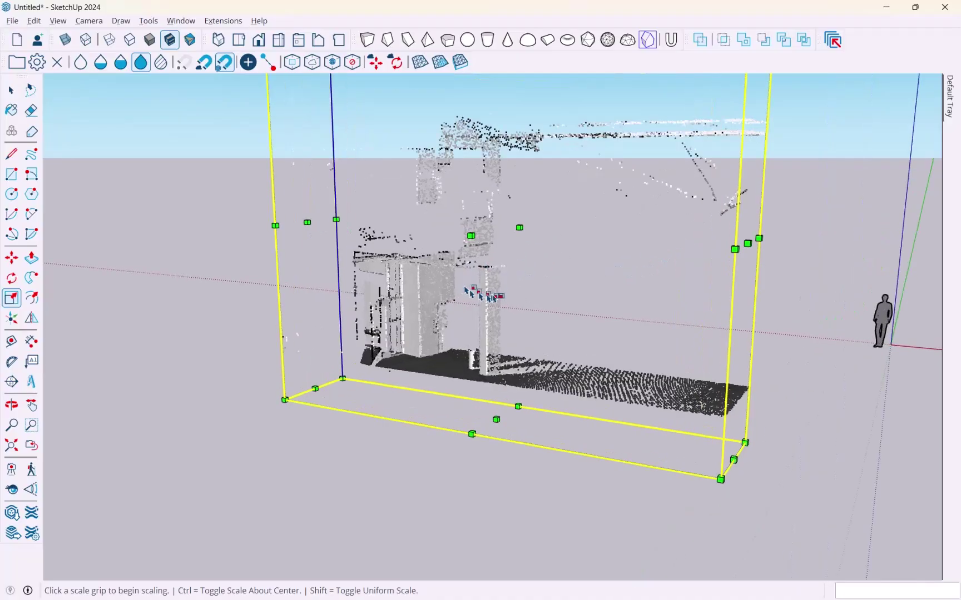
scroll(495, 285, "up", 2)
scroll(489, 290, "up", 2)
scroll(509, 382, "down", 3)
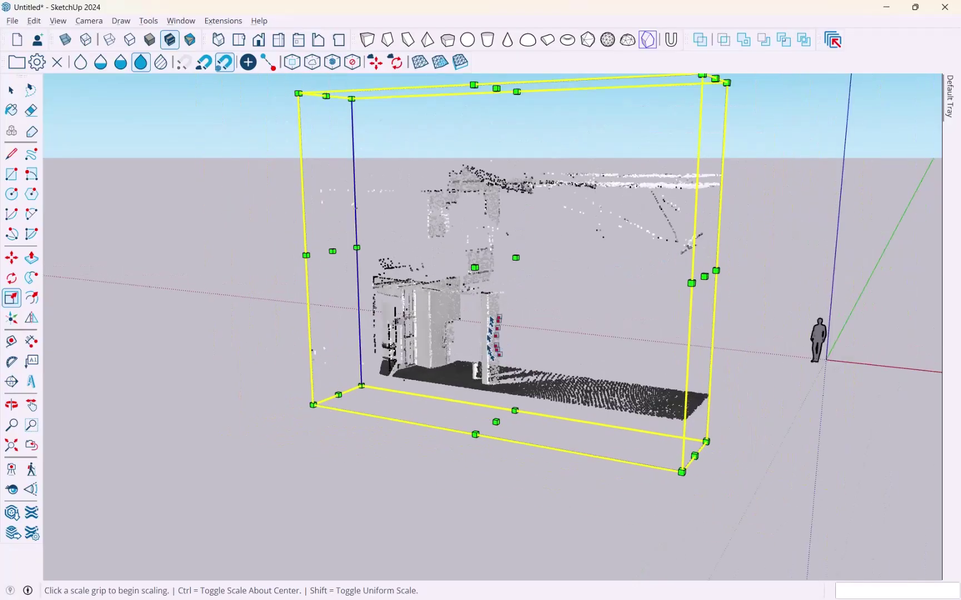
scroll(509, 383, "down", 3)
middle_click_drag(509, 383, 225, 133)
Step: Finish scaling, deselect the clipping box, and orbit around the clipped column and floor
key("space")
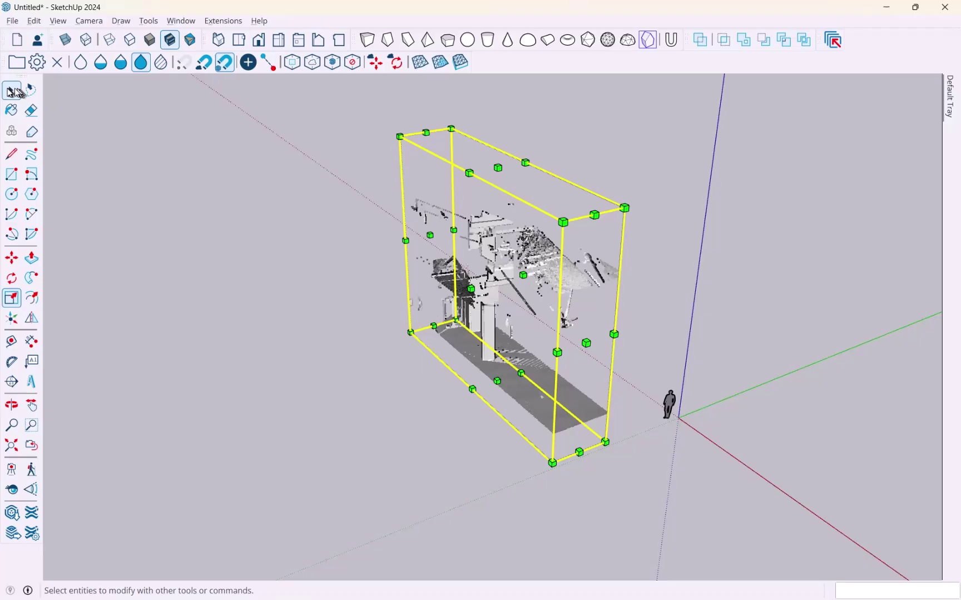
left_click(399, 211)
mouse_move(490, 311)
middle_mouse_down()
mouse_move(489, 267)
mouse_move(422, 261)
mouse_move(490, 333)
middle_mouse_up()
mouse_move(587, 307)
middle_mouse_down()
mouse_move(383, 356)
mouse_move(239, 339)
mouse_move(228, 134)
middle_mouse_up()
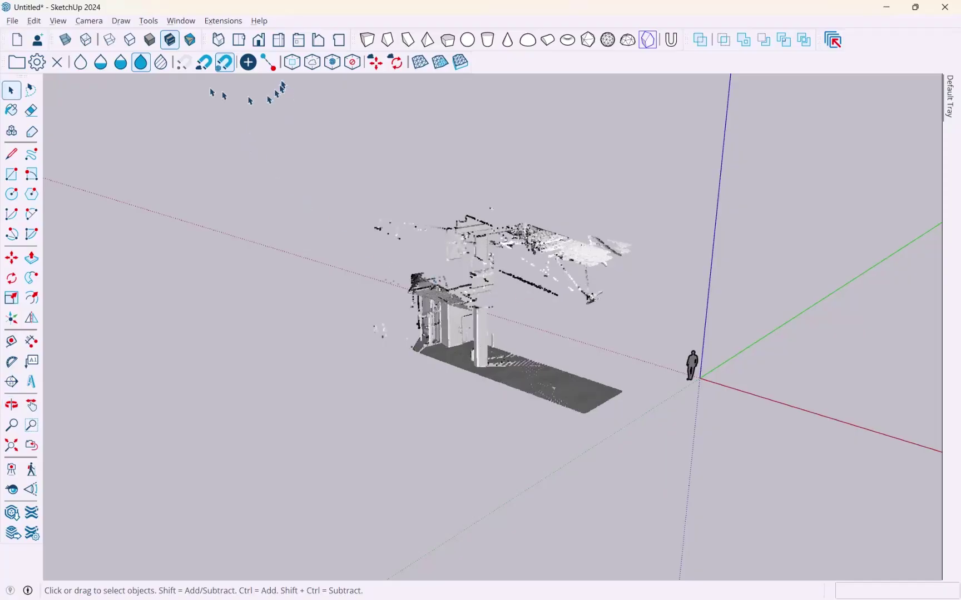
Step: Select the point cloud's clipping box, then close the Point Cloud Manager
left_click(36, 65)
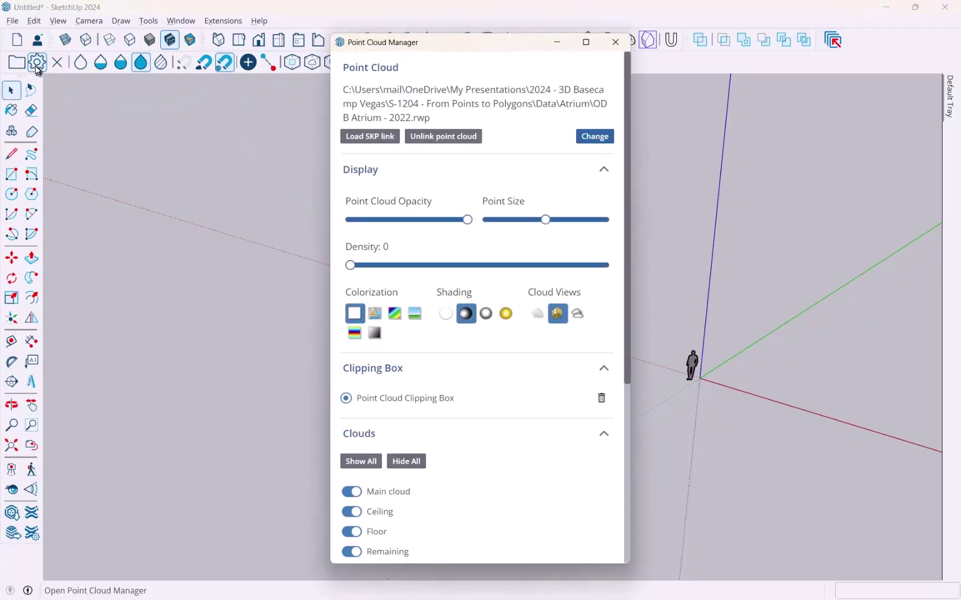
mouse_move(449, 49)
left_mouse_down()
mouse_move(743, 41)
mouse_move(710, 37)
left_mouse_up()
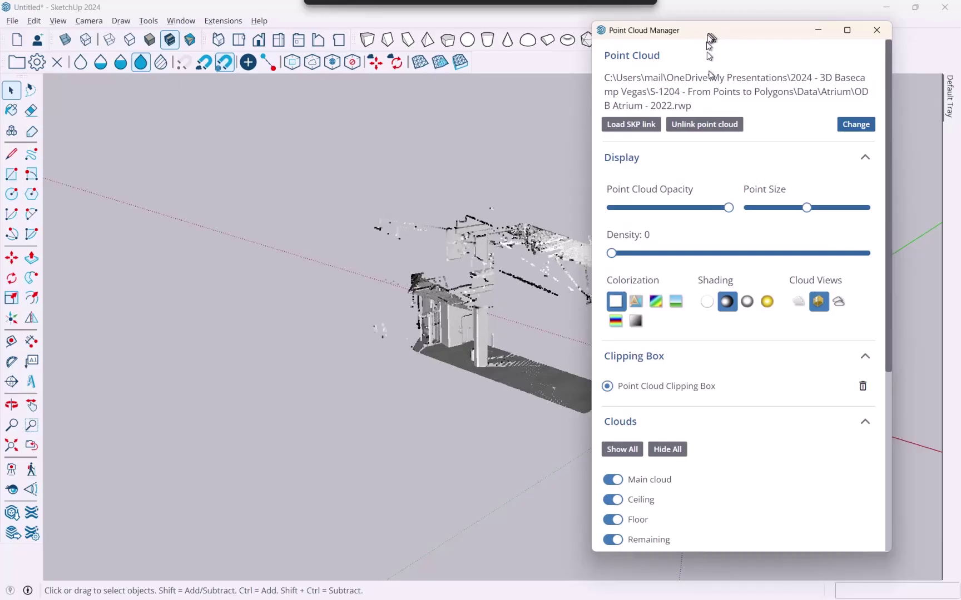
scroll(670, 272, "down", 3)
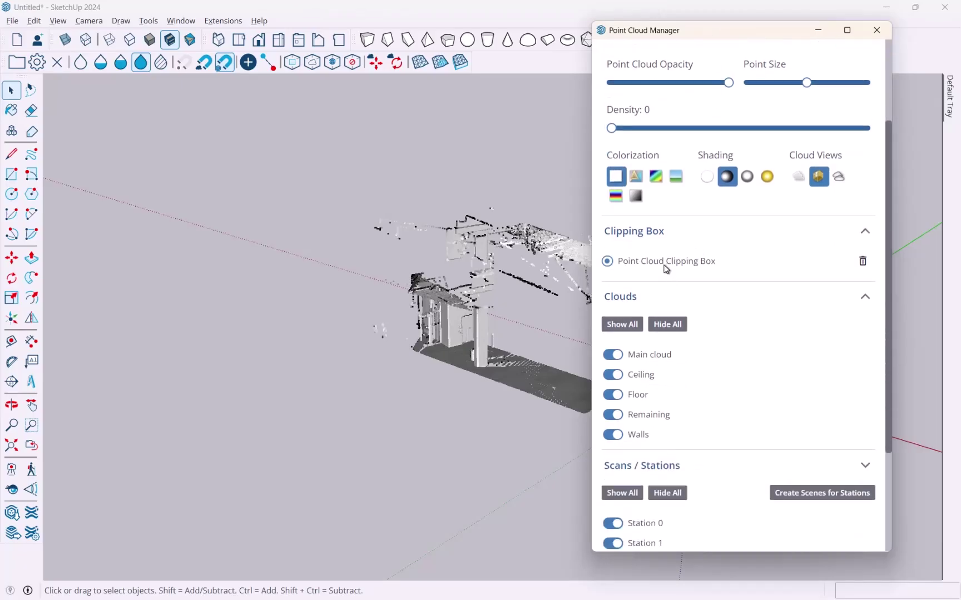
left_click(664, 267)
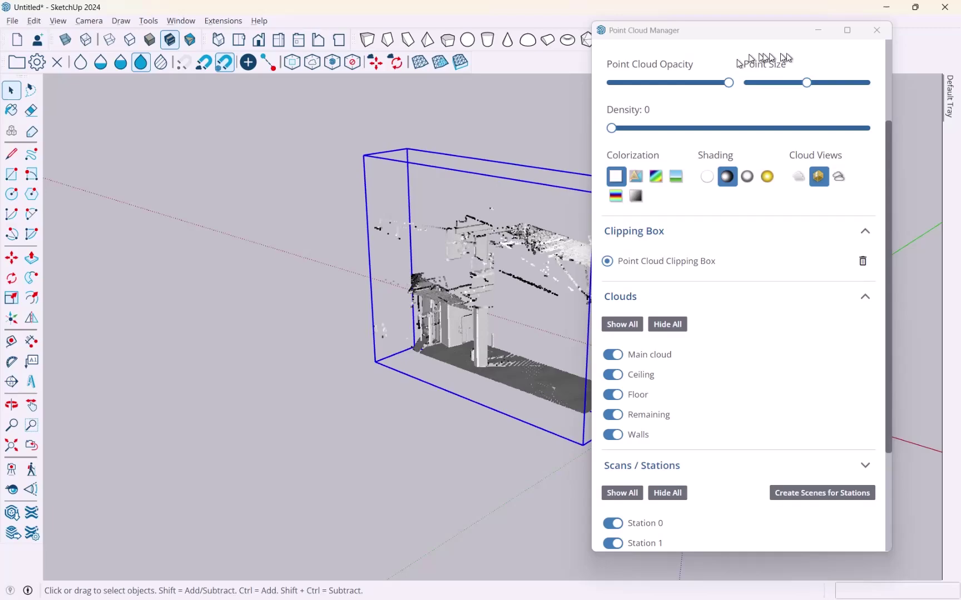
left_click(876, 30)
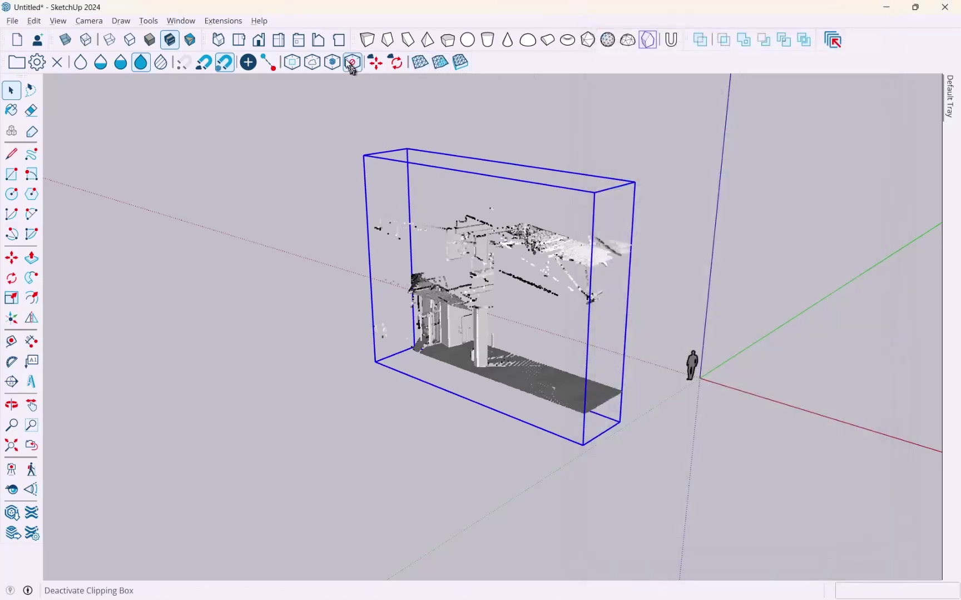
Step: Deactivate the clipping box and orbit to view the whole building scan
left_click(352, 62)
mouse_move(400, 258)
middle_mouse_down()
mouse_move(317, 219)
mouse_move(482, 571)
mouse_move(422, 501)
mouse_move(478, 556)
mouse_move(390, 390)
middle_mouse_up()
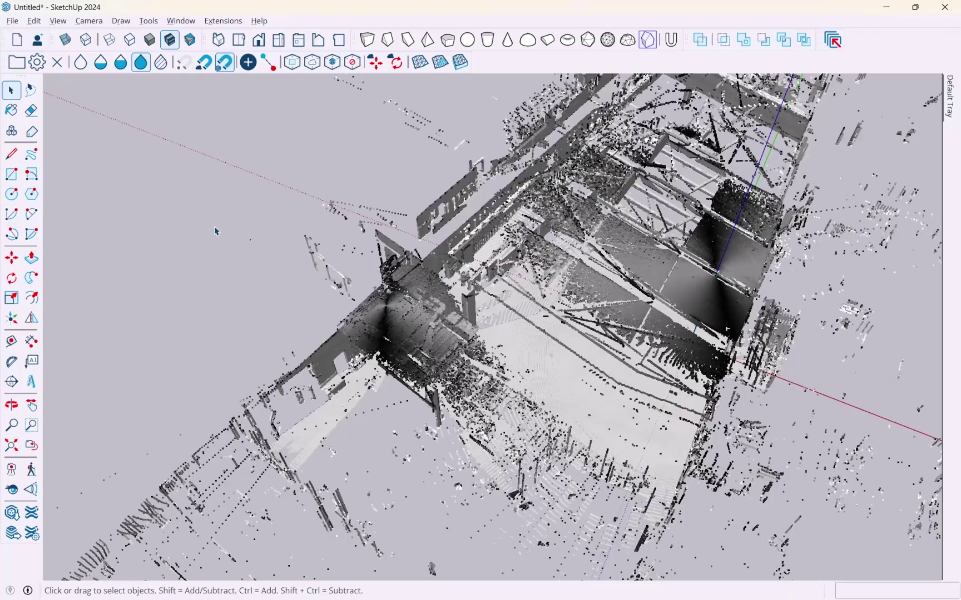
Step: From Top view (F2), orbit and zoom to inspect the tall clipping box around one column
key("F2")
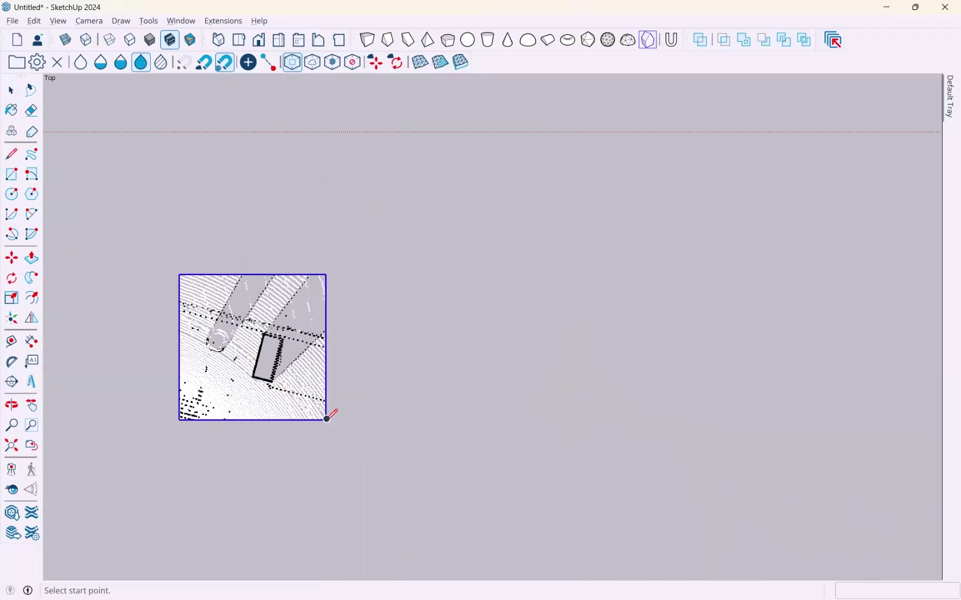
mouse_move(466, 392)
middle_mouse_down()
mouse_move(356, 288)
mouse_move(182, 176)
mouse_move(279, 345)
mouse_move(403, 179)
middle_mouse_up()
mouse_move(350, 284)
middle_mouse_down()
mouse_move(407, 234)
mouse_move(354, 242)
middle_mouse_up()
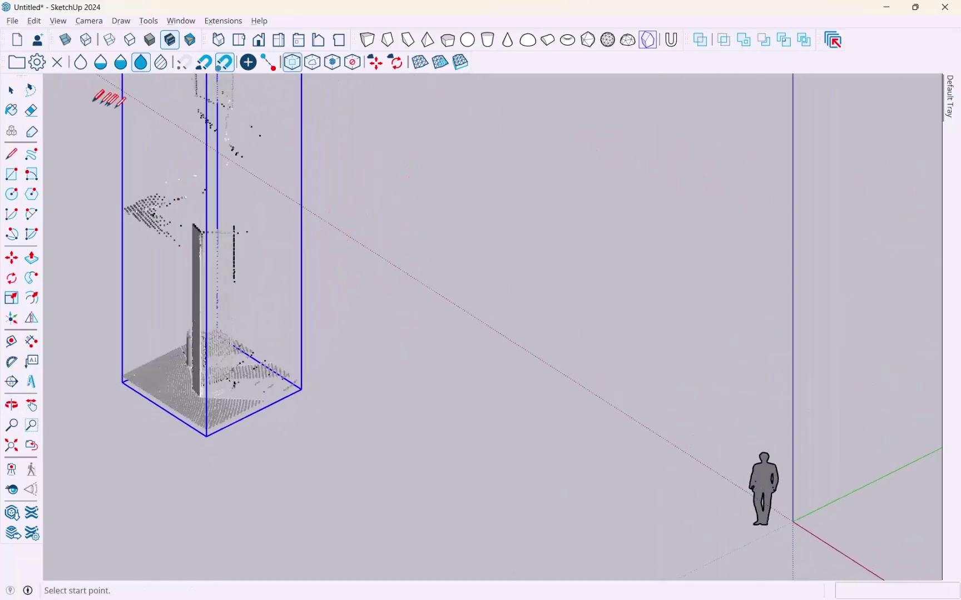
left_click(10, 95)
scroll(367, 306, "down", 2)
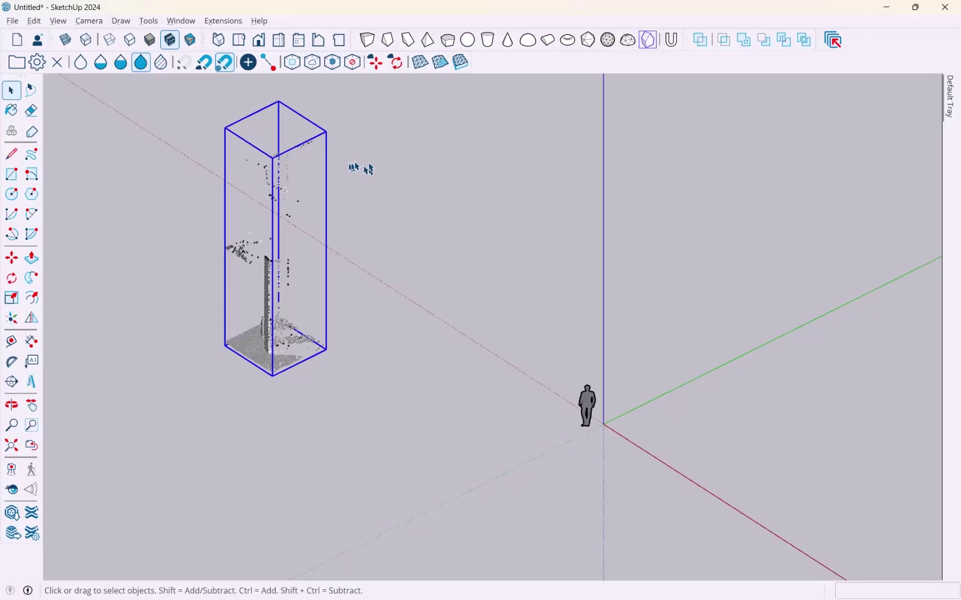
Step: Set Point Size to maximum and apply the first, denser Cloud Views style
left_click(35, 64)
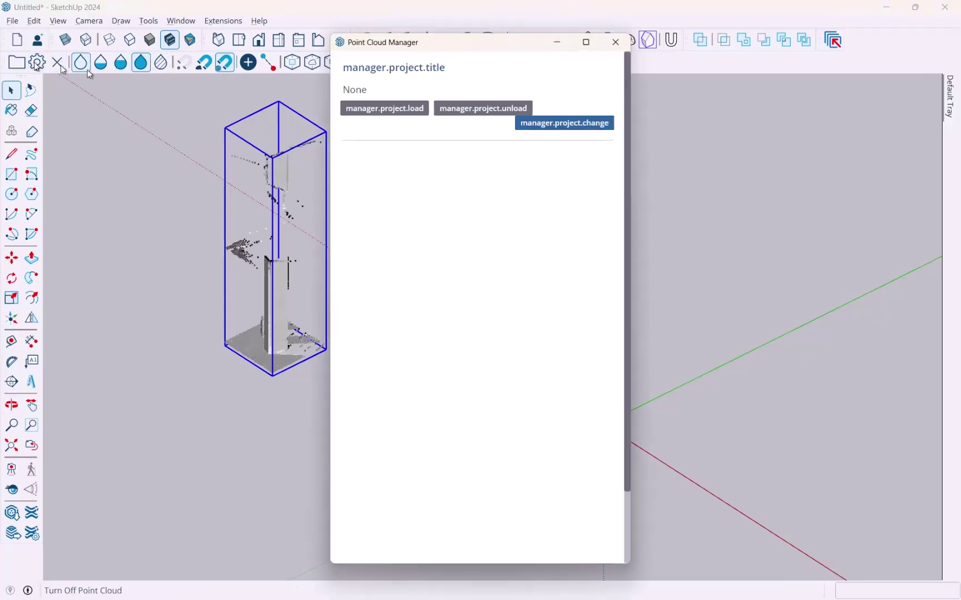
left_click_drag(448, 39, 675, 38)
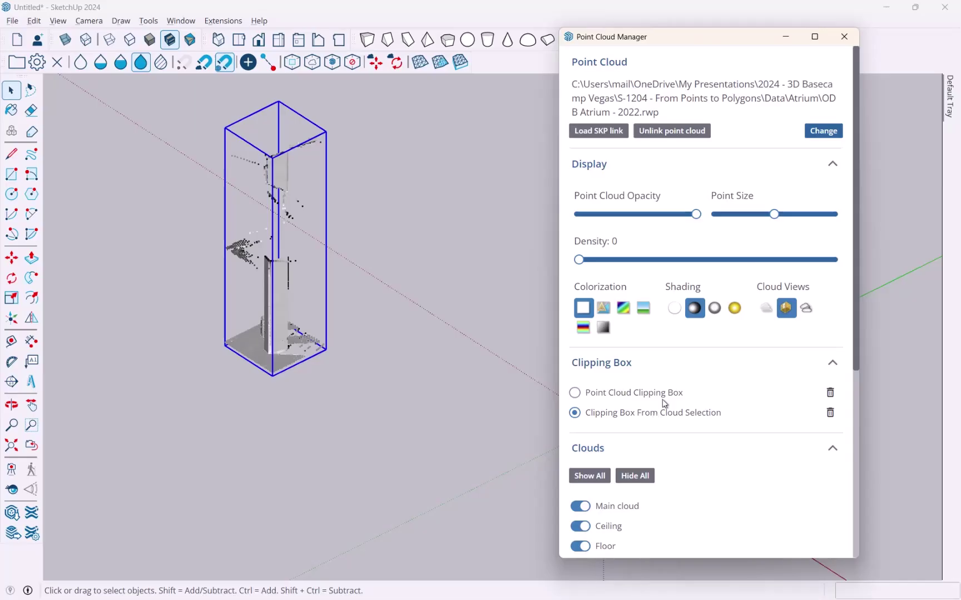
left_click_drag(779, 216, 833, 221)
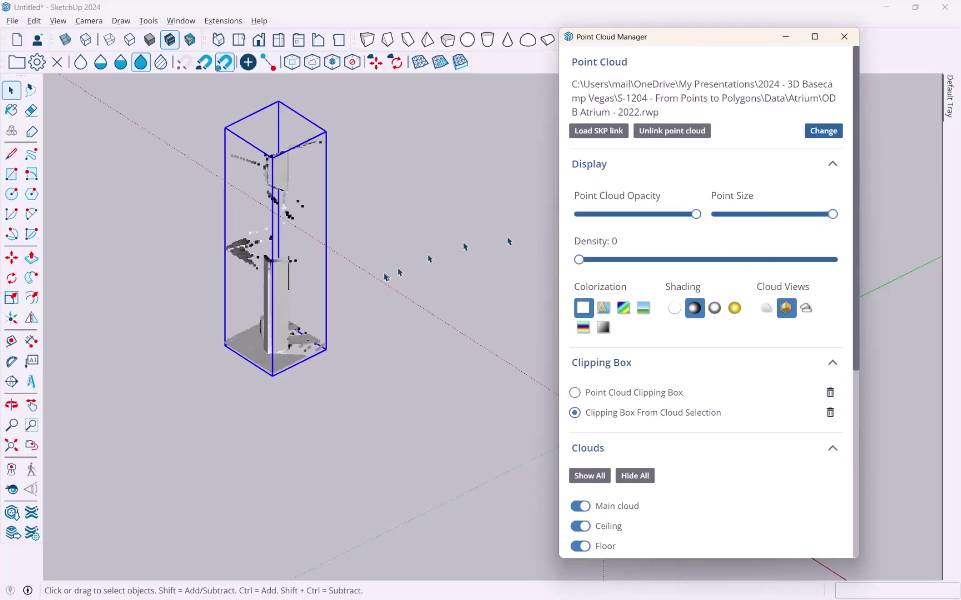
left_click(90, 133)
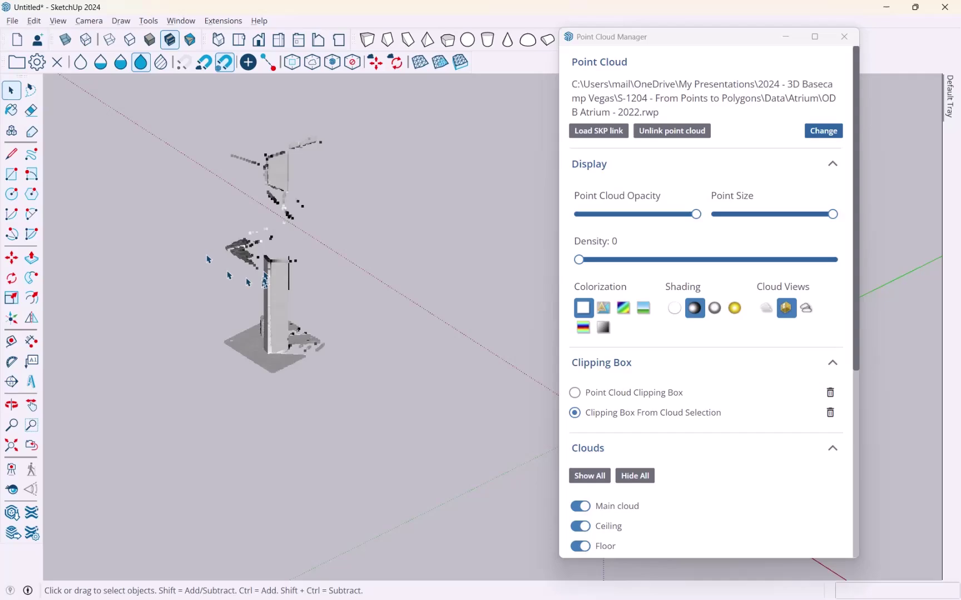
left_click(765, 309)
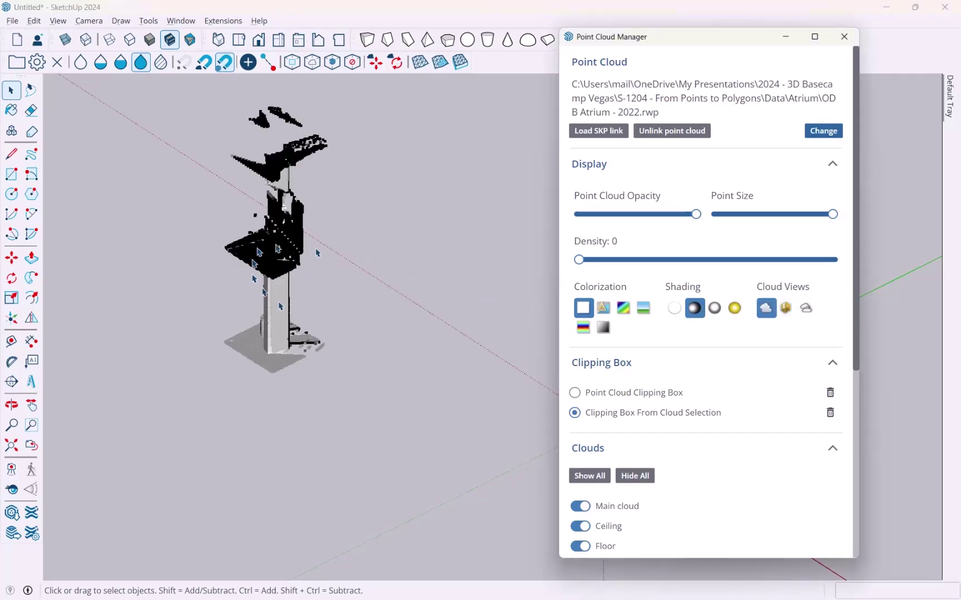
mouse_move(317, 253)
middle_mouse_down()
mouse_move(356, 220)
mouse_move(111, 170)
mouse_move(184, 185)
mouse_move(287, 231)
middle_mouse_up()
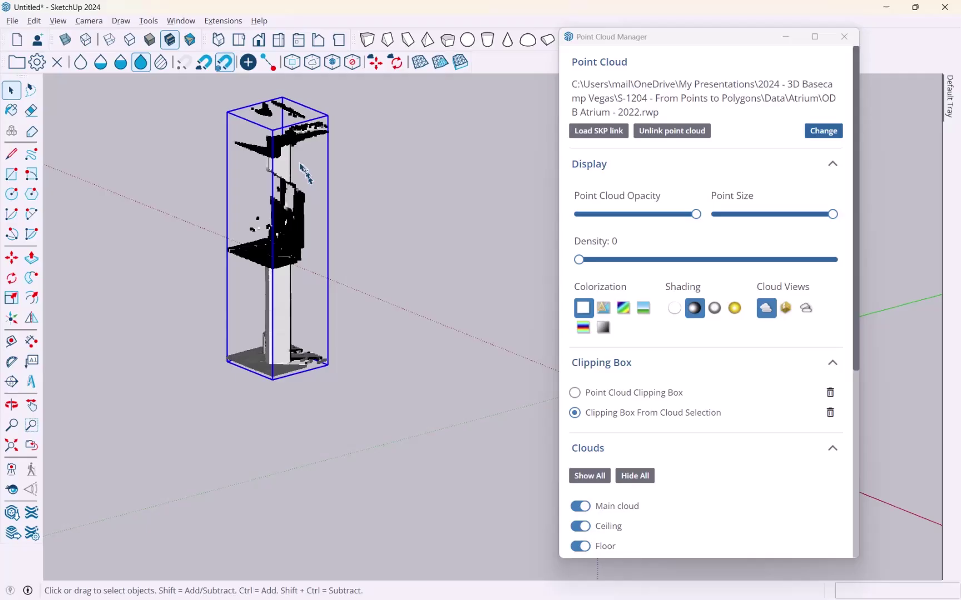
Step: Scale the clipping box's top grip downward, then deselect it and inspect the clipped column
key("s")
left_click(277, 114)
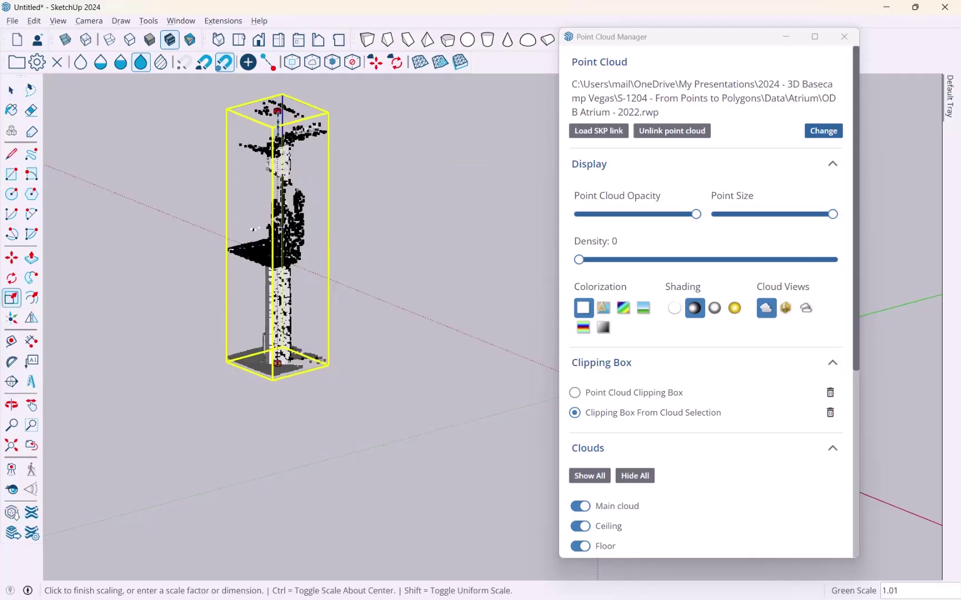
left_click(273, 276)
middle_click_drag(397, 285, 479, 276)
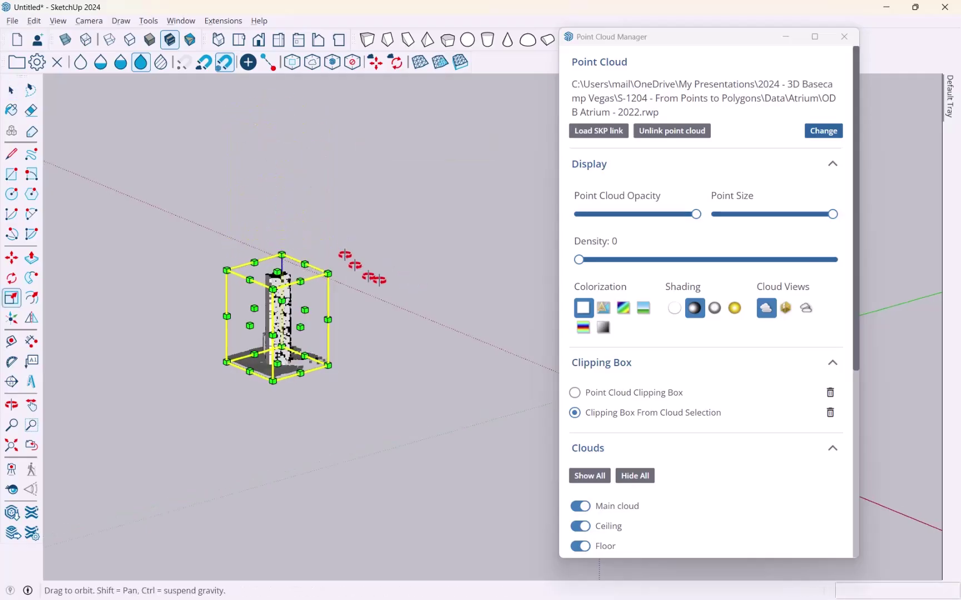
middle_click_drag(389, 333, 418, 414)
scroll(322, 414, "up", 2)
scroll(322, 414, "up", 2)
scroll(323, 414, "up", 2)
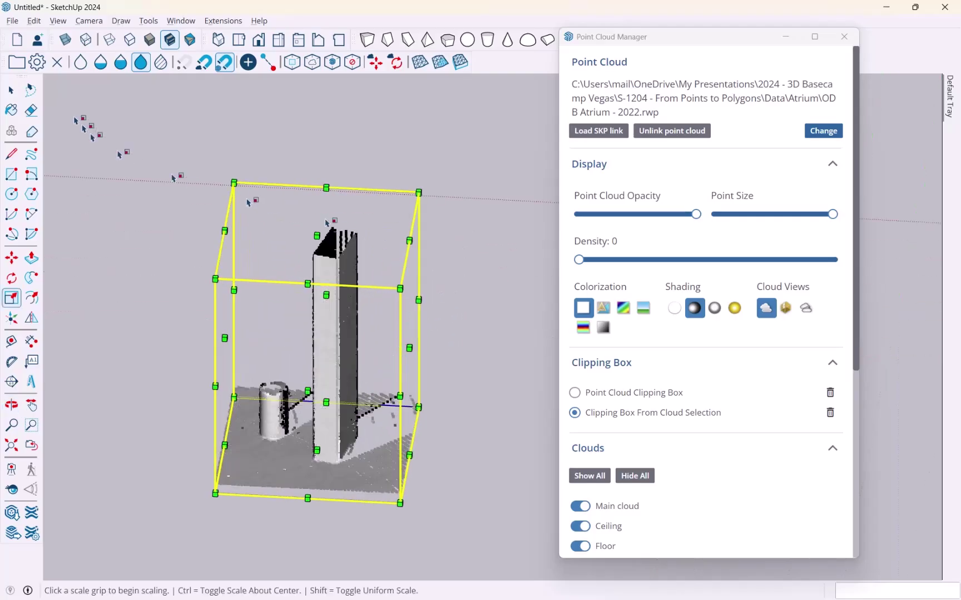
left_click(17, 89)
left_click(84, 118)
mouse_move(322, 258)
middle_mouse_down()
mouse_move(262, 307)
mouse_move(359, 314)
middle_mouse_up()
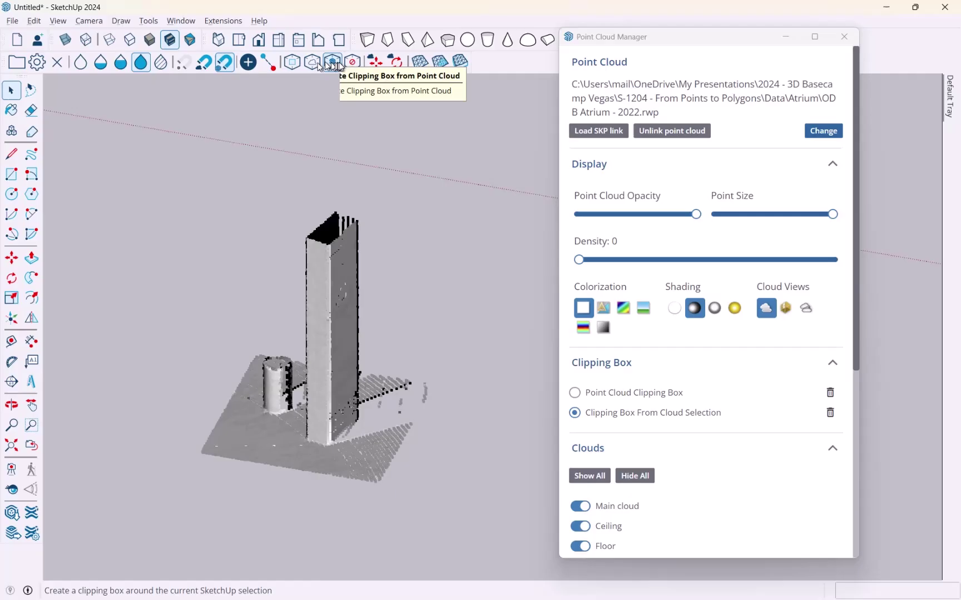
Step: View the full cloud unclipped, then switch back to the Clipping Box From Cloud Selection
left_click(357, 67)
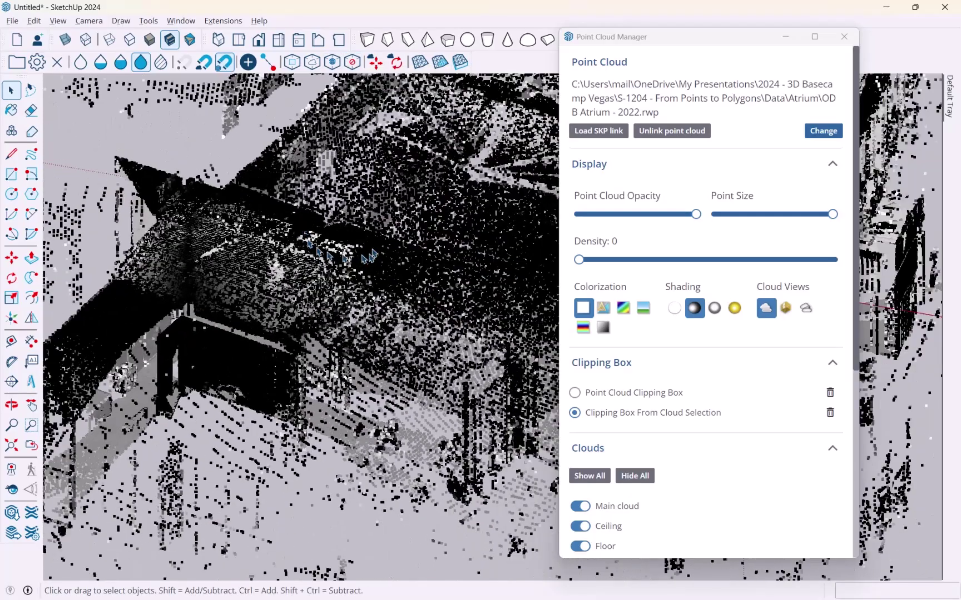
middle_click_drag(373, 255, 225, 150)
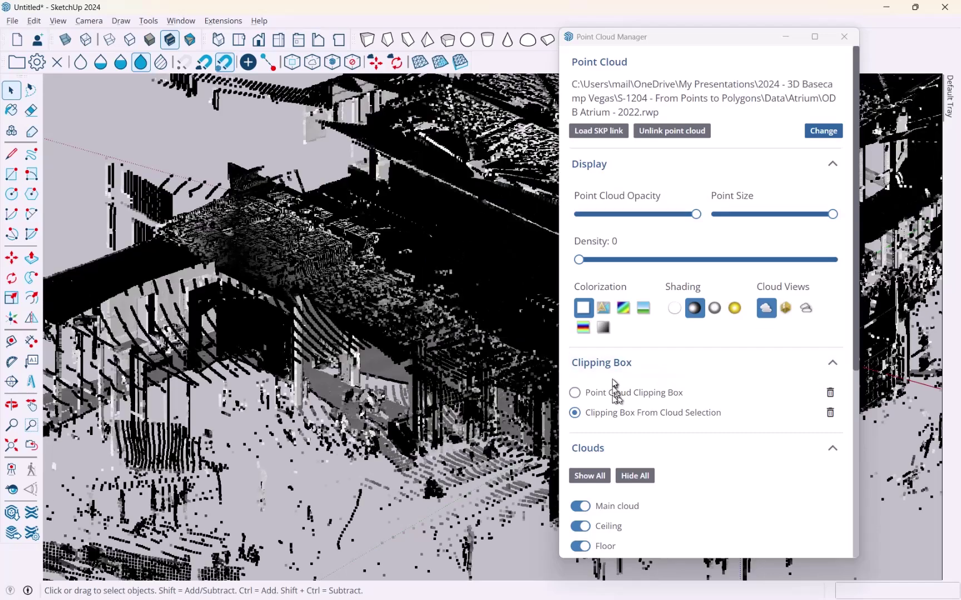
left_click(622, 413)
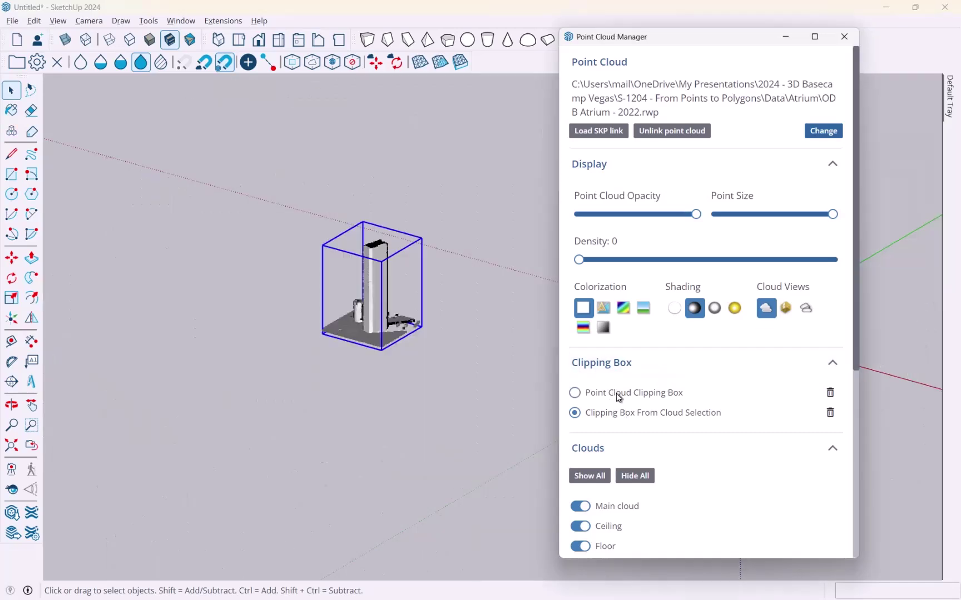
left_click(618, 393)
left_click(620, 412)
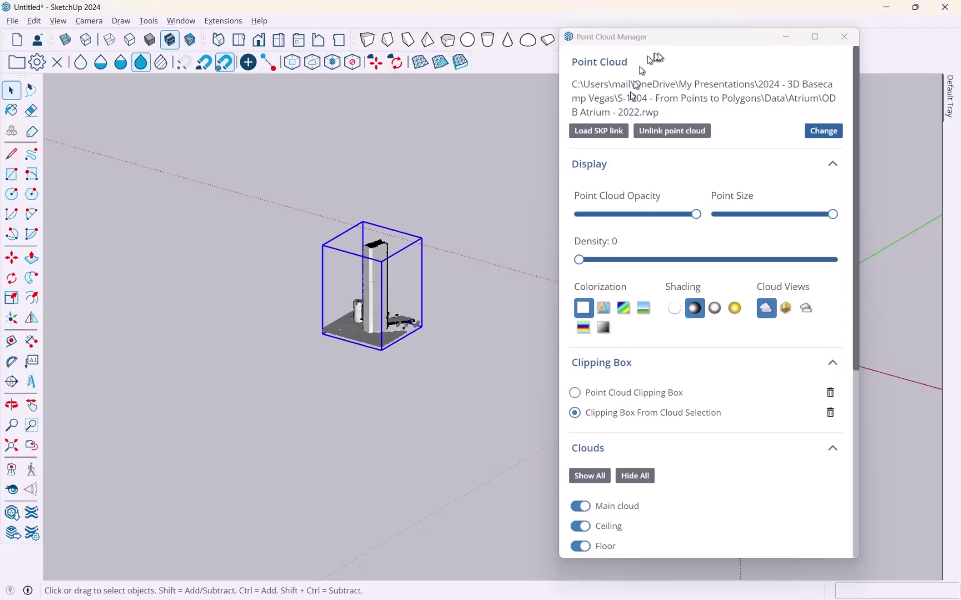
left_click_drag(683, 36, 748, 37)
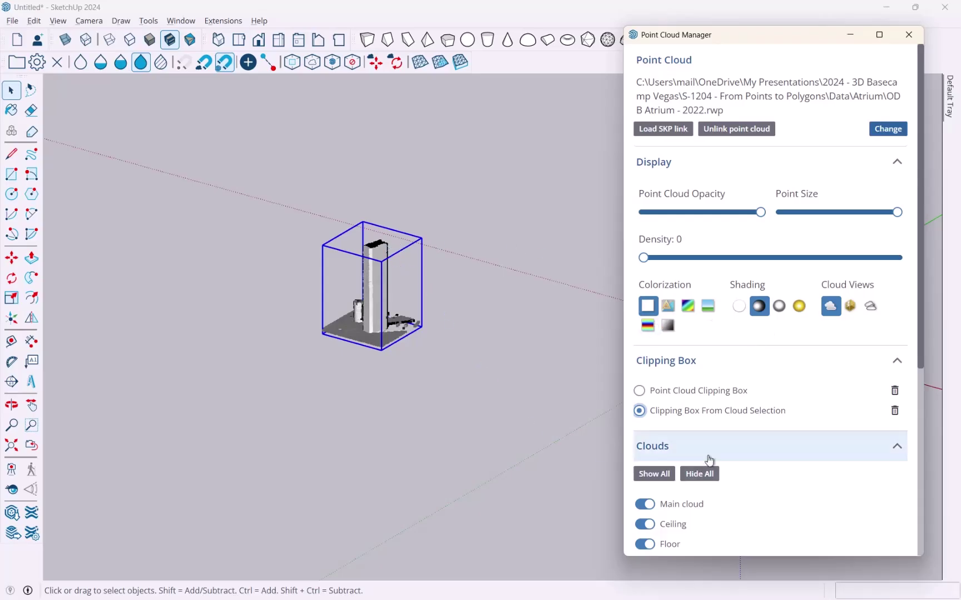
scroll(708, 457, "down", 5)
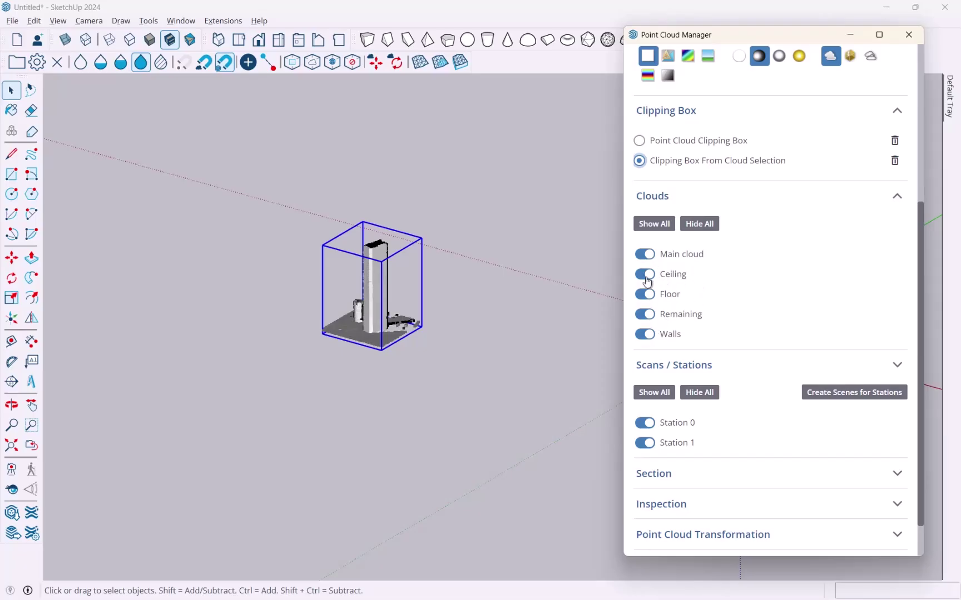
left_click(644, 256)
left_click(645, 314)
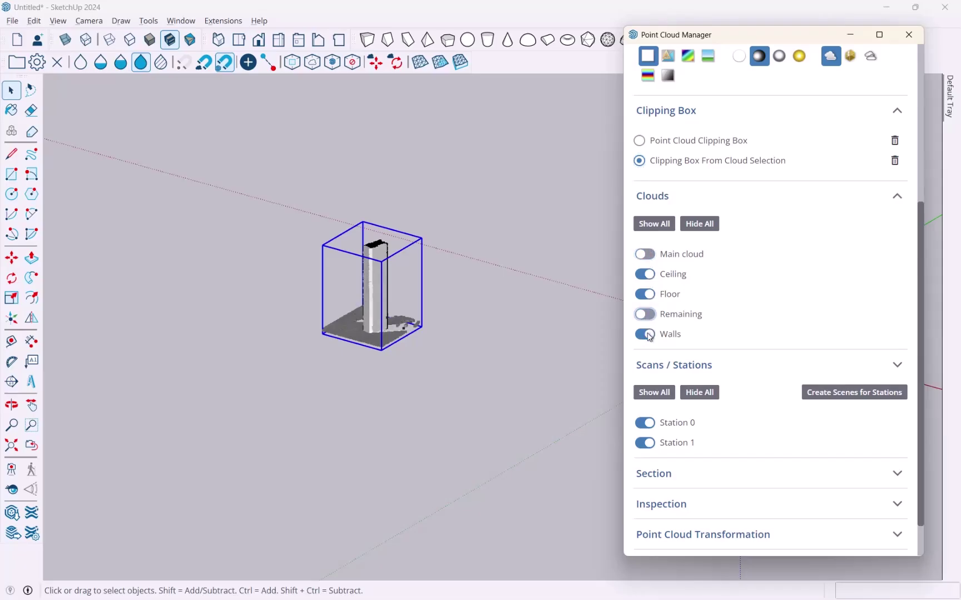
left_click(645, 334)
left_click(645, 274)
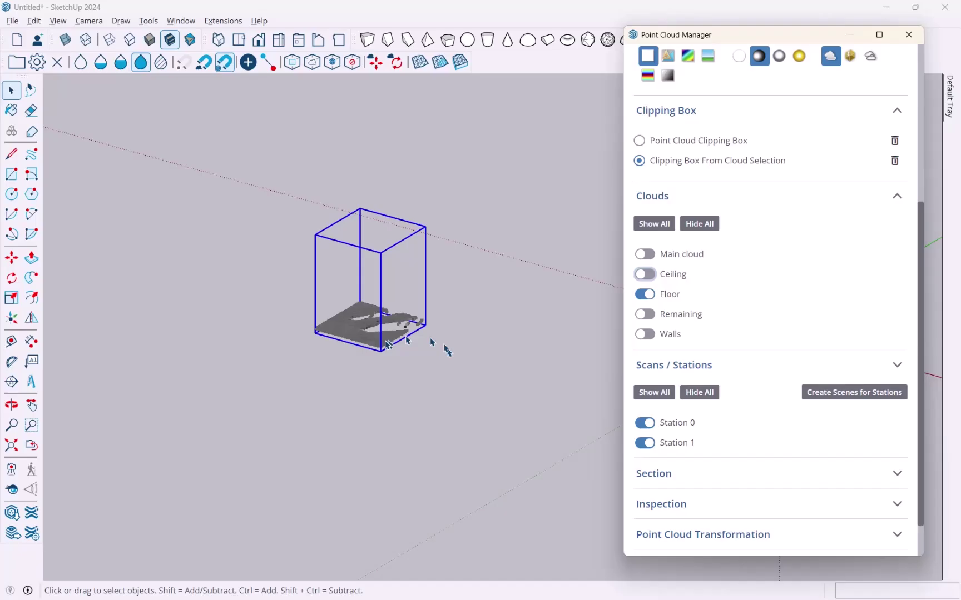
left_click(645, 294)
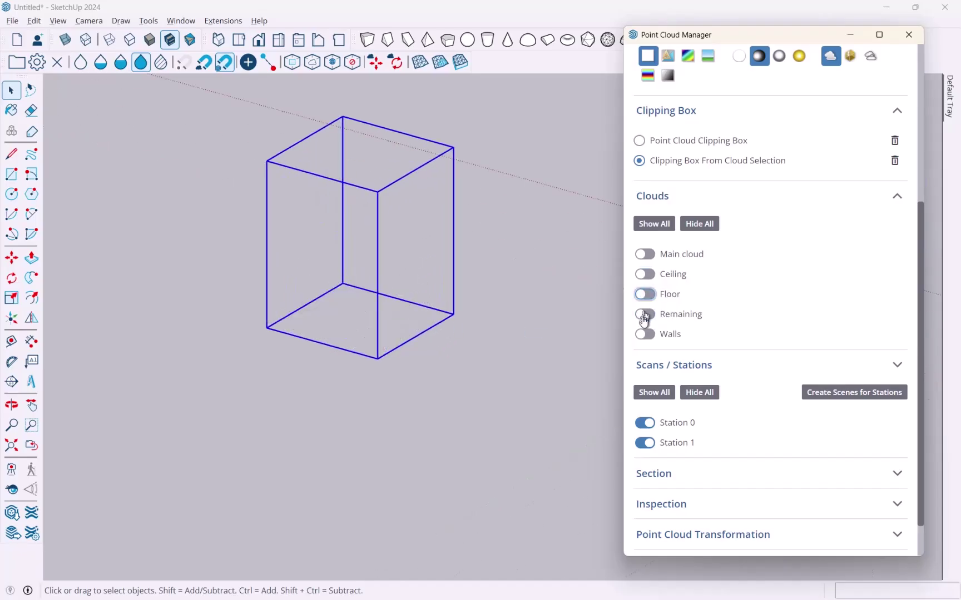
left_click(644, 314)
left_click(643, 317)
left_click(645, 333)
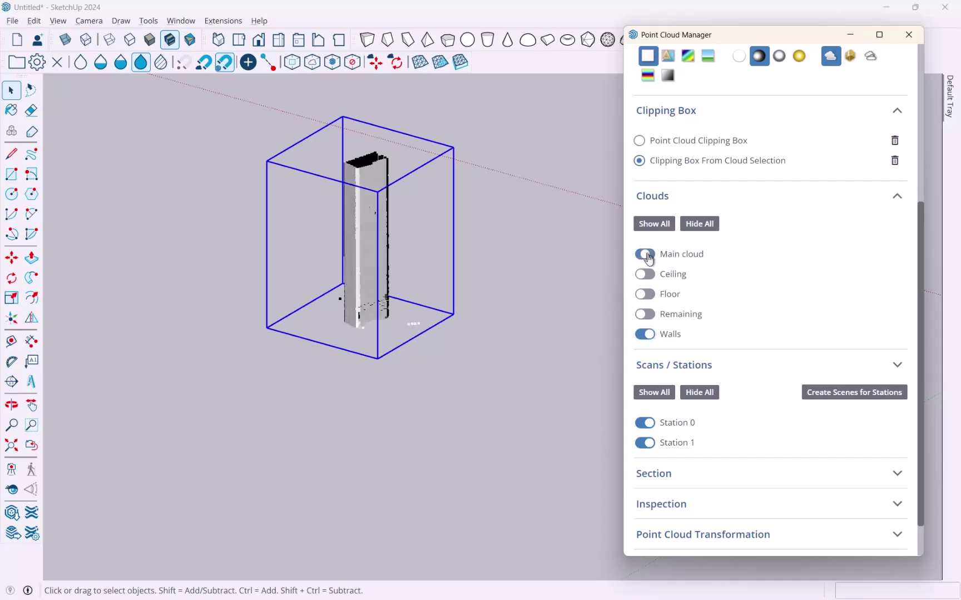
left_click(645, 274)
left_click(645, 294)
left_click(644, 314)
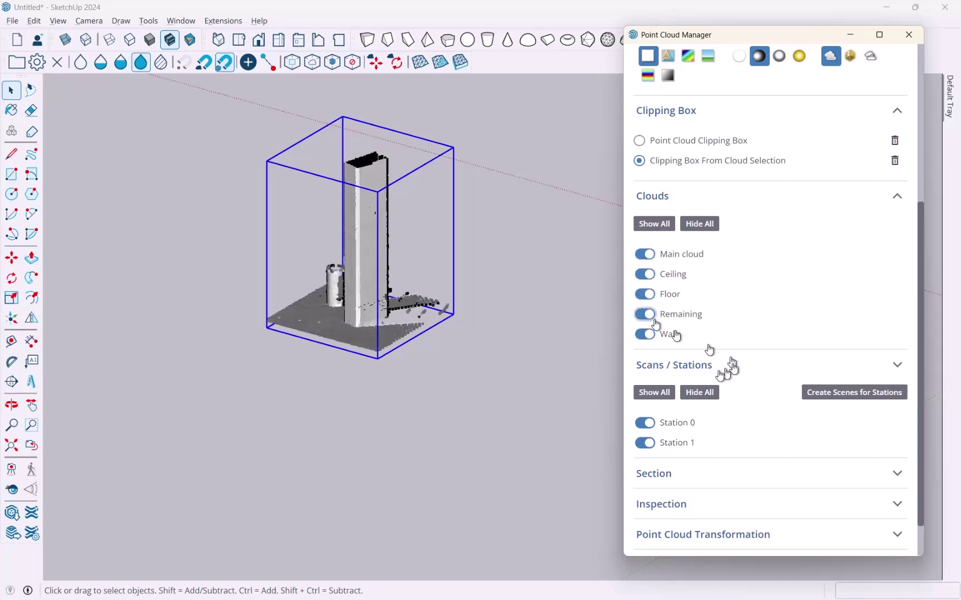